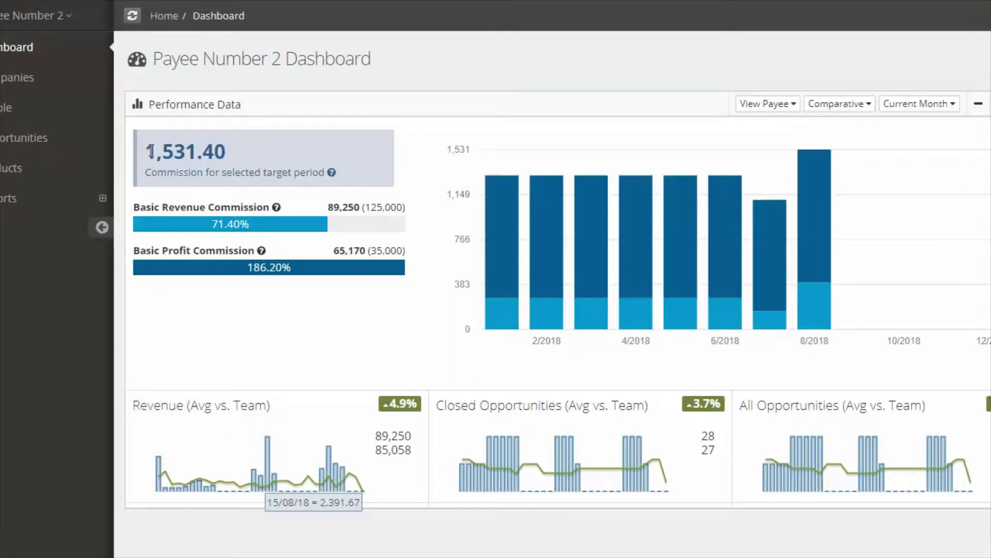
Switch the dashboard's performance data from Current Month to Last Month.
left_click_drag(146, 151, 226, 154)
left_click(225, 153)
left_click(915, 103)
left_click(889, 129)
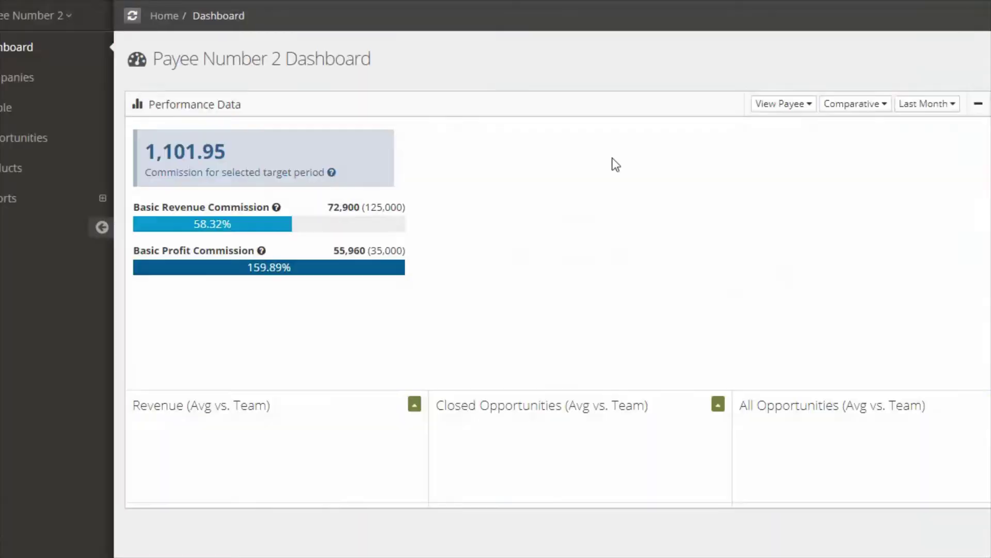
Open Choose Sales Target Period, look through the available targets, then cancel the dialog.
left_click(924, 104)
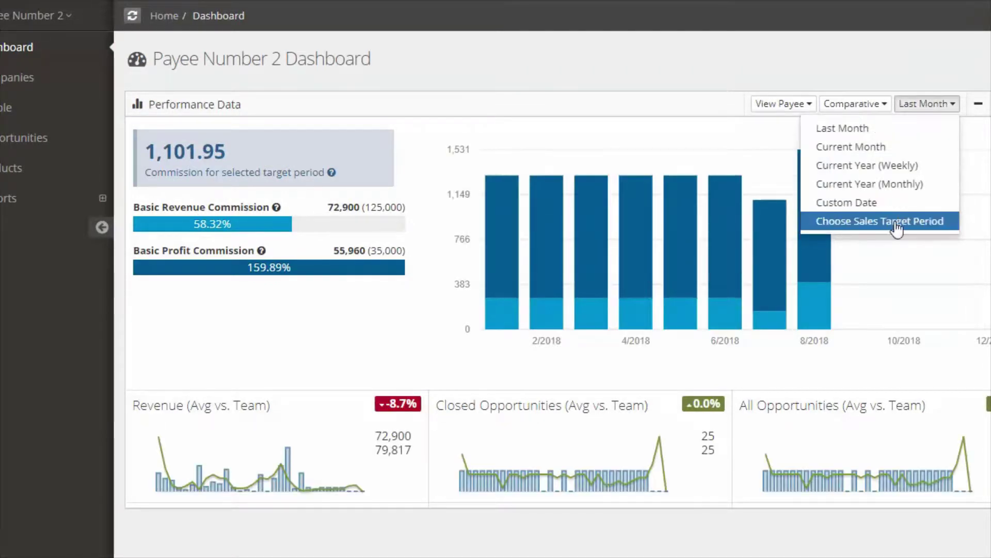
left_click(896, 222)
left_click(429, 58)
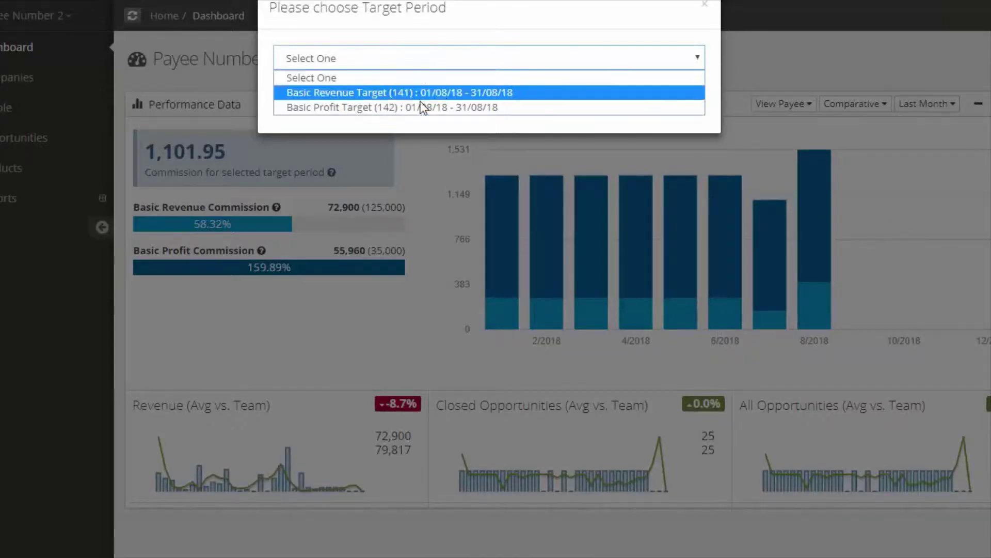
left_click(455, 11)
left_click(635, 96)
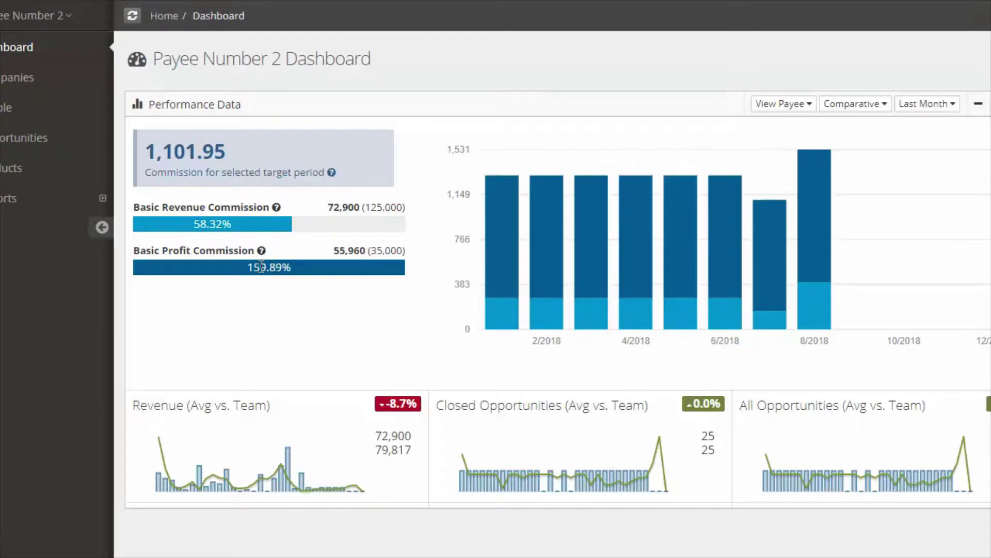
mouse_move(650, 285)
mouse_move(159, 442)
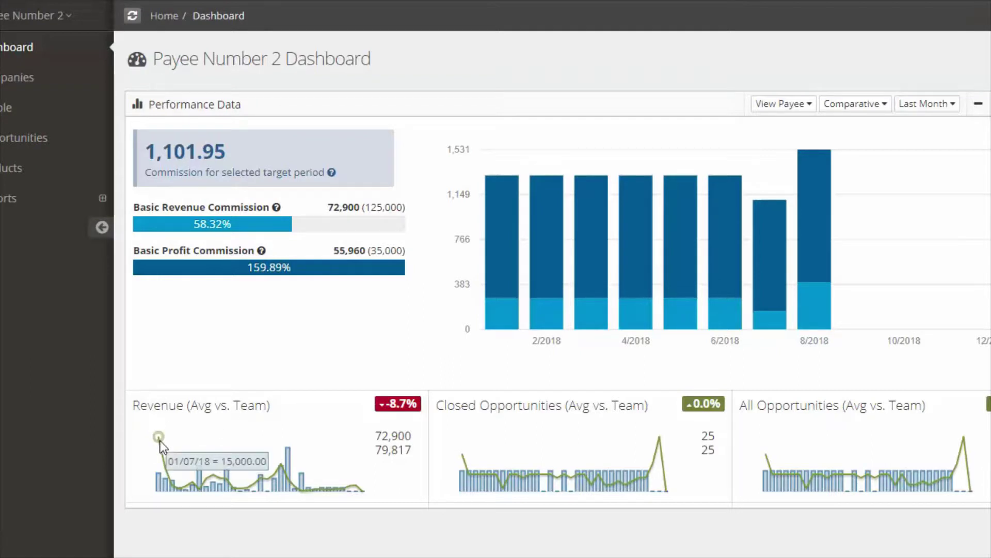
left_click_drag(375, 438, 412, 439)
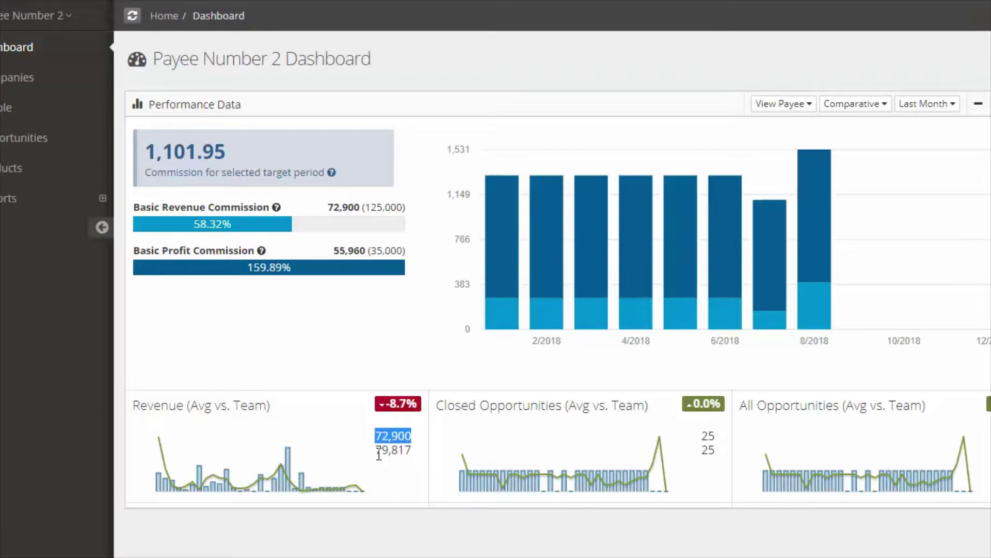
double_click(374, 457)
left_click(365, 475)
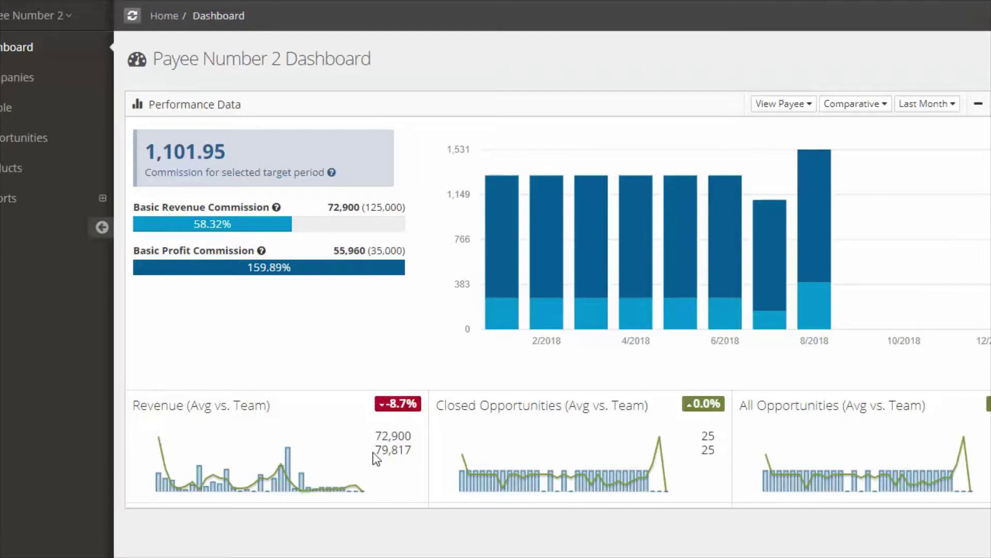
left_click_drag(373, 451, 413, 454)
left_click(413, 454)
mouse_move(160, 483)
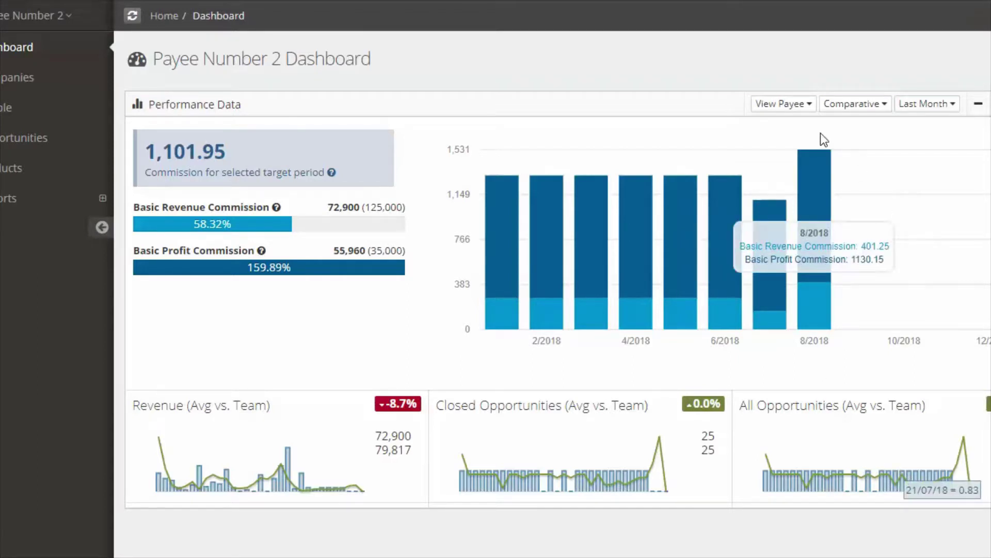
Choose Payee Number 2 under View Payee to show that payee's figures.
left_click(790, 107)
mouse_move(764, 132)
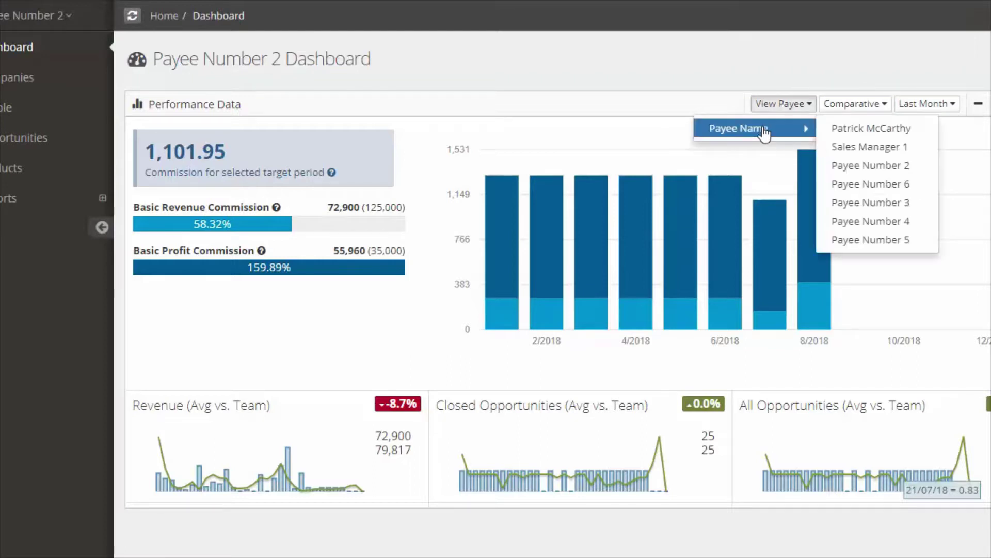
left_click(863, 166)
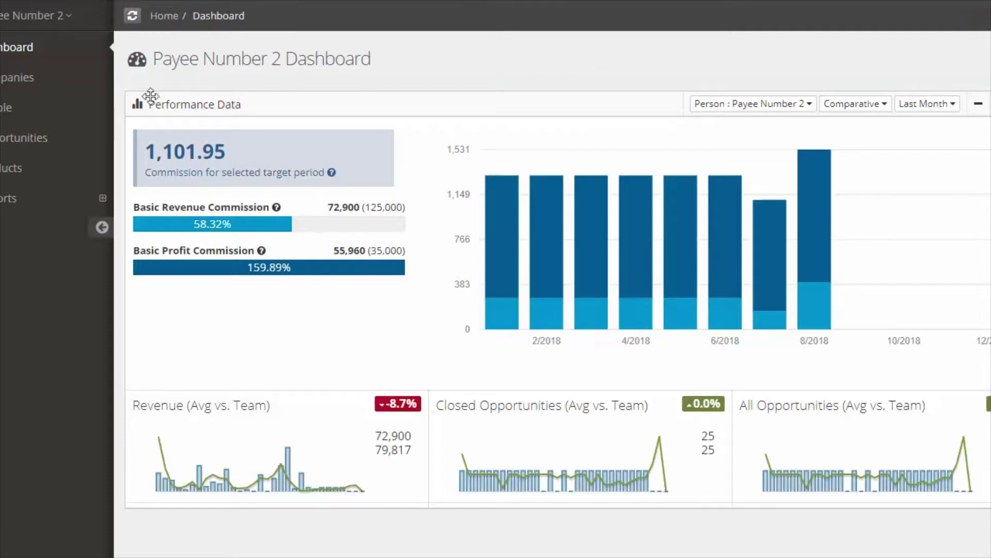
Step through Companies and People records to the Opportunities list of 1,709 entries.
left_click(19, 89)
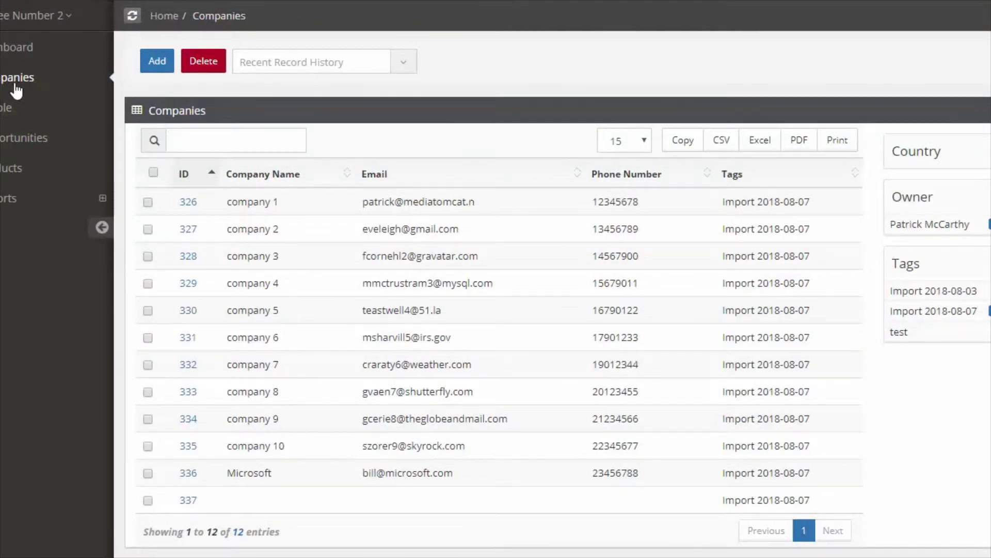
left_click(5, 110)
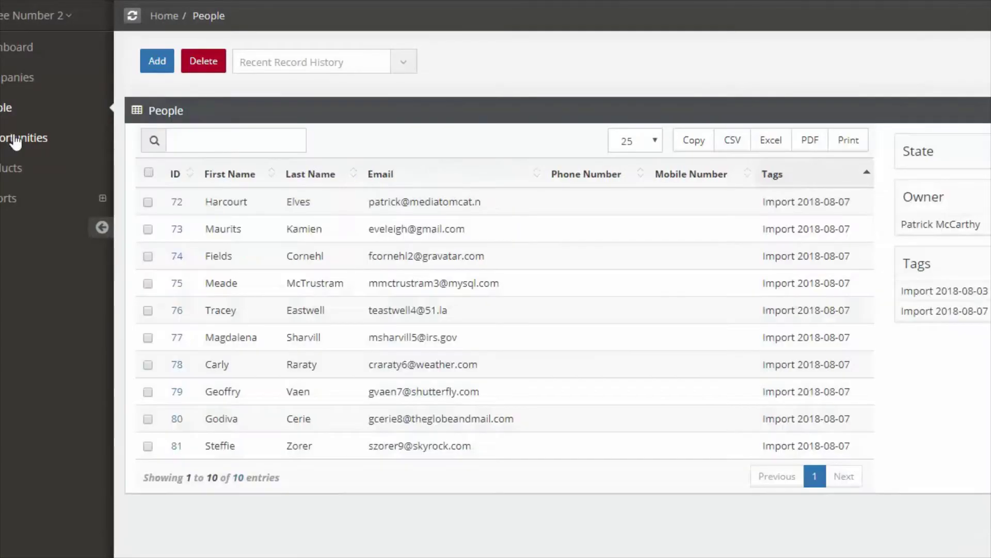
left_click(14, 136)
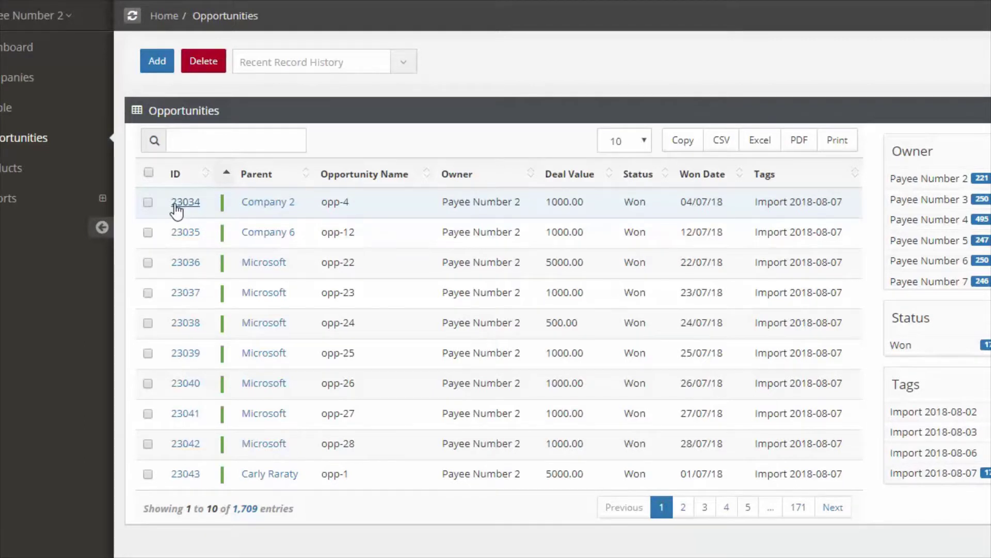
Open opp-4 and review its won 1,000.00 Upgrade for company 2 with 5 Bronze products.
left_click(178, 202)
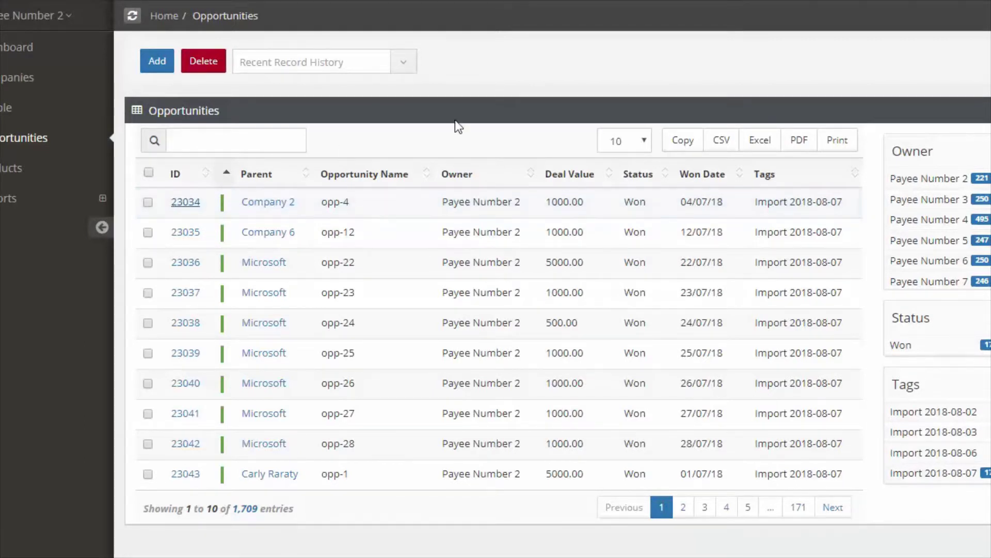
scroll(480, 197, "down", 4)
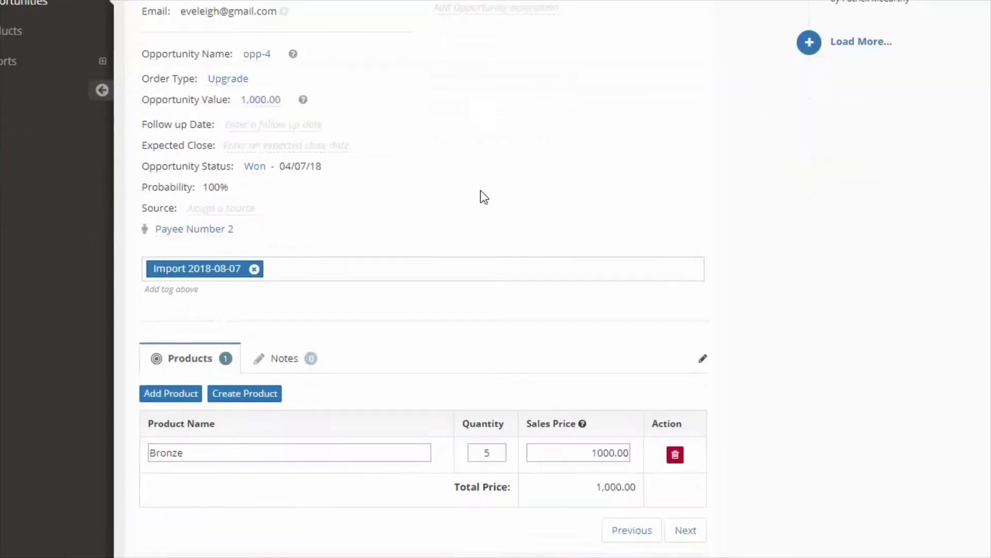
scroll(481, 197, "up", 3)
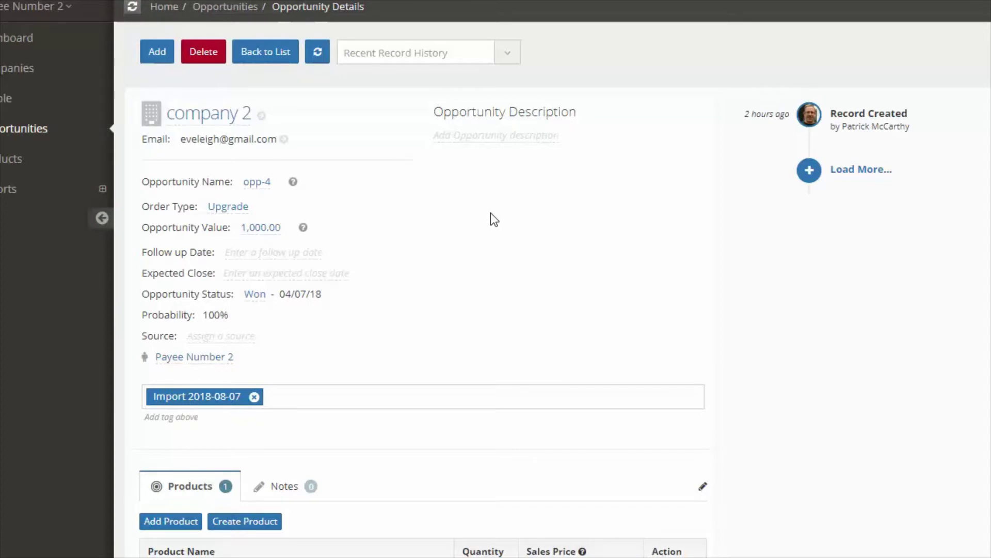
scroll(489, 216, "down", 3)
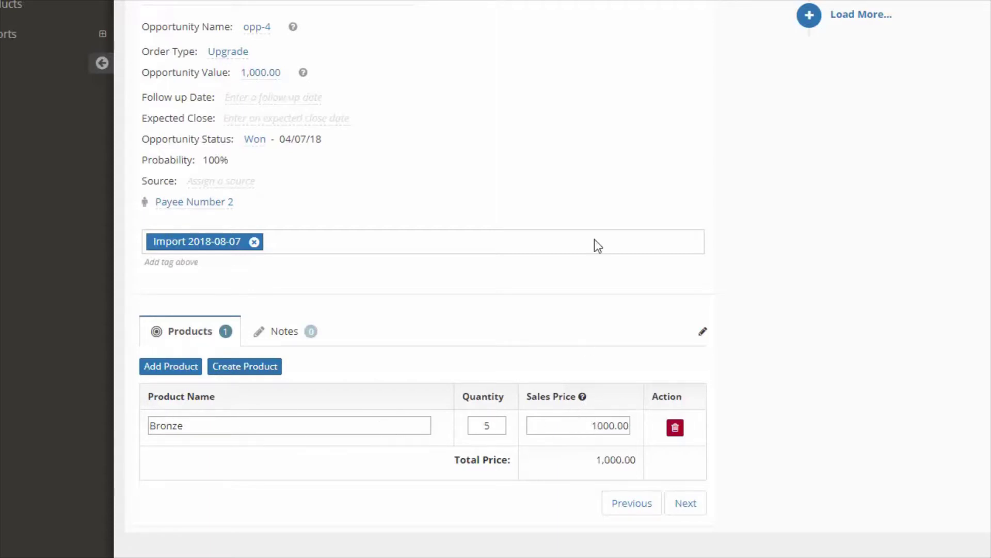
scroll(571, 368, "up", 3)
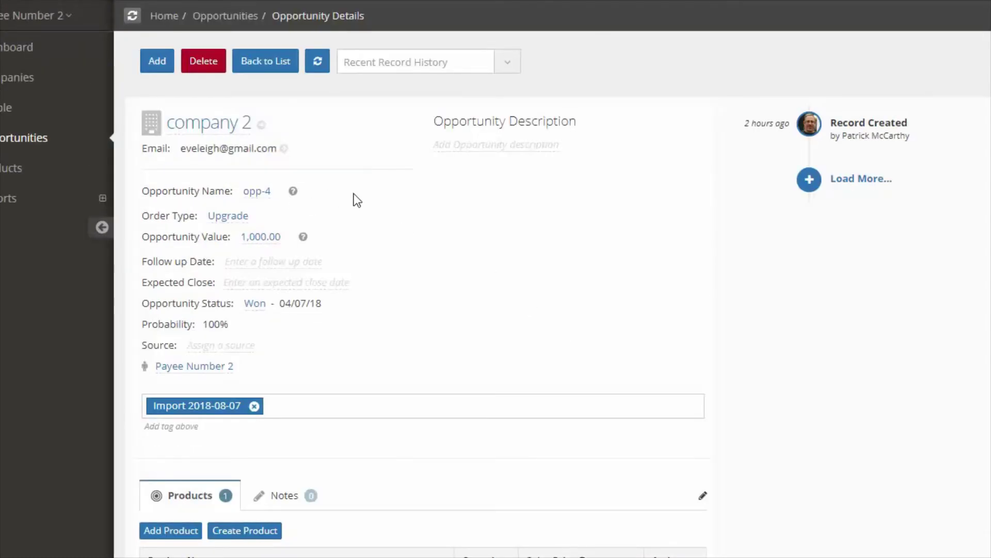
left_click(11, 202)
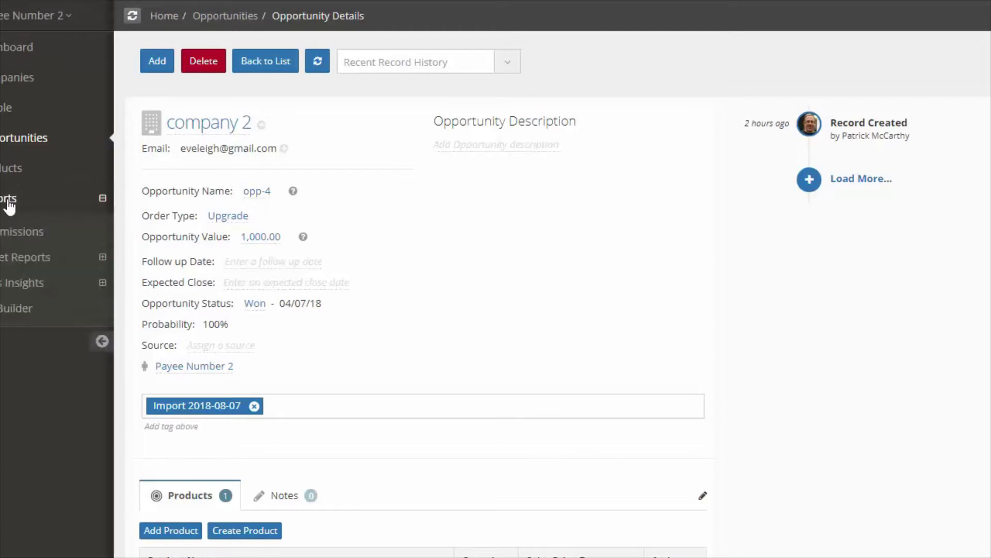
Open the Commissions report's 125,000 Basic Revenue Target and scroll through its users.
left_click(22, 236)
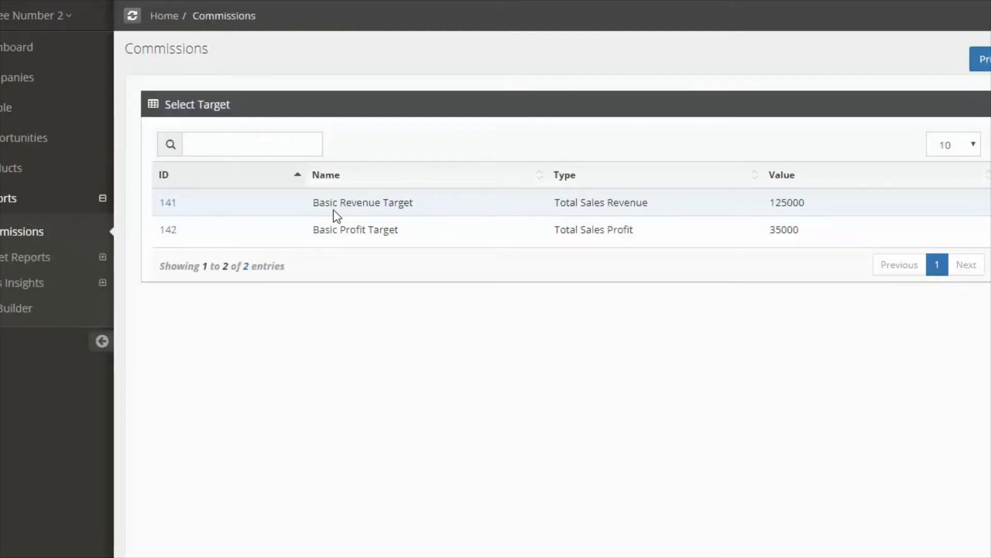
left_click(168, 203)
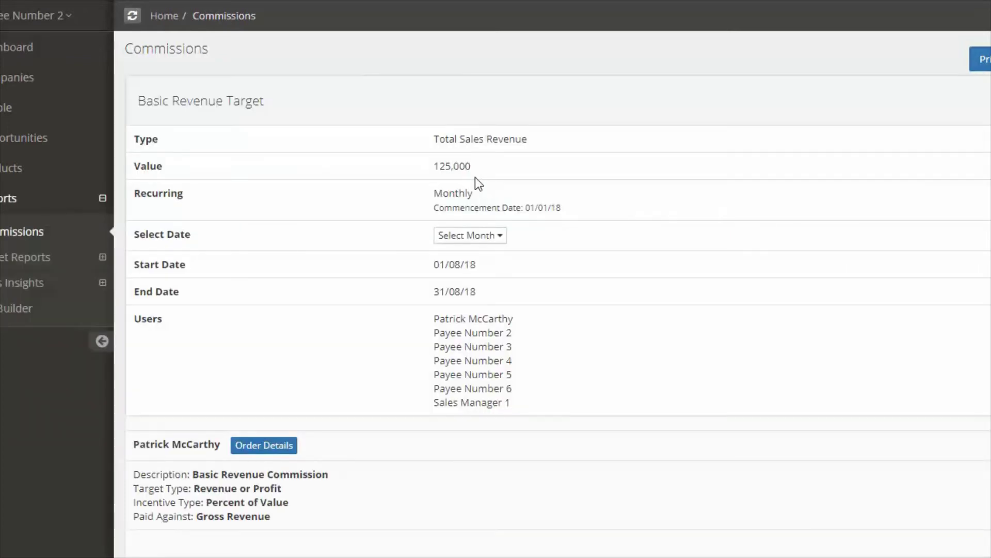
scroll(853, 139, "down", 20)
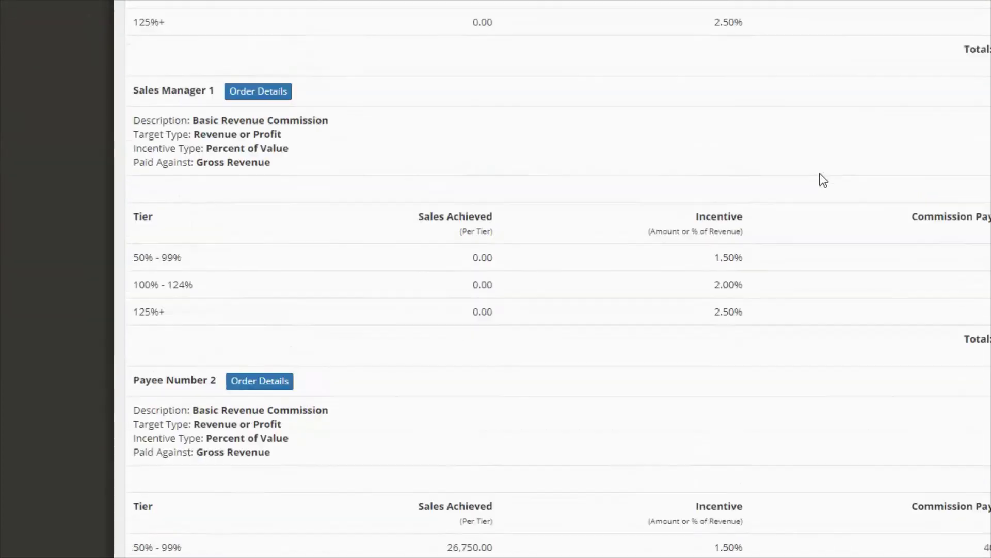
scroll(557, 279, "down", 14)
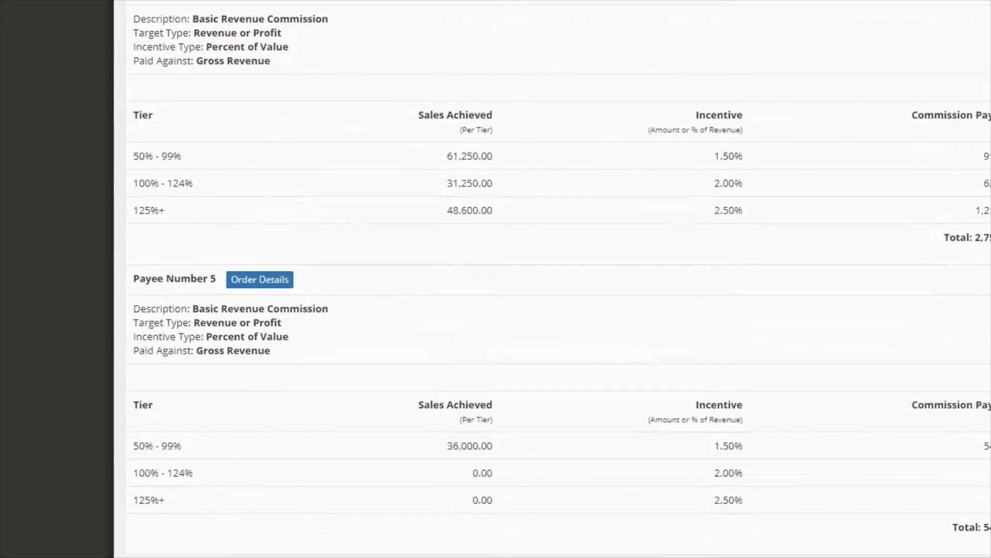
scroll(558, 279, "up", 8)
scroll(558, 279, "up", 20)
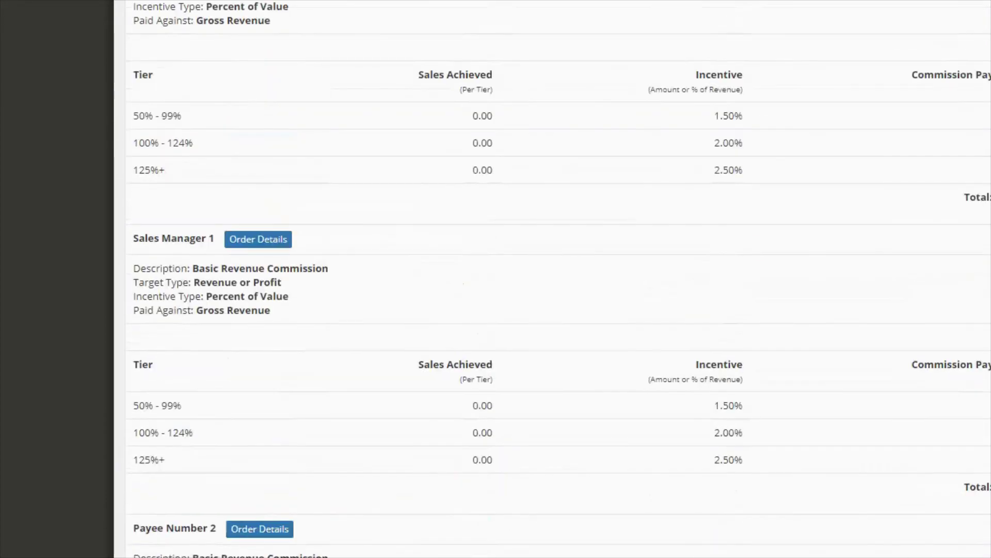
scroll(797, 129, "up", 2)
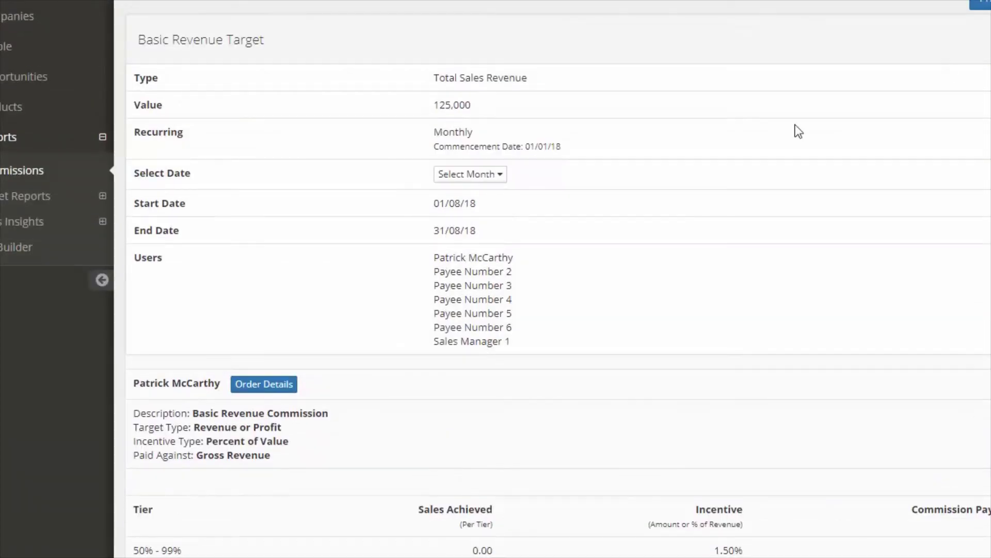
scroll(617, 246, "down", 4)
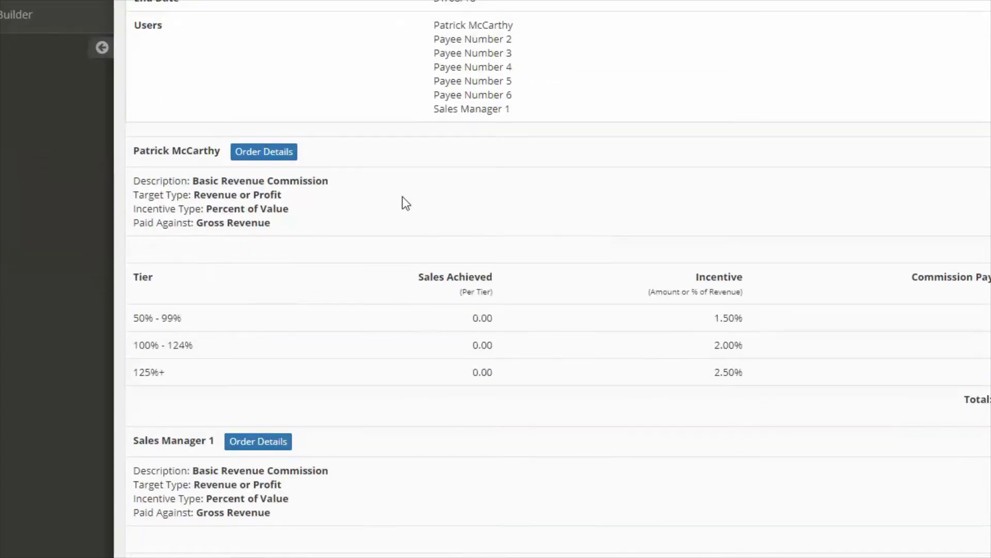
scroll(442, 191, "down", 11)
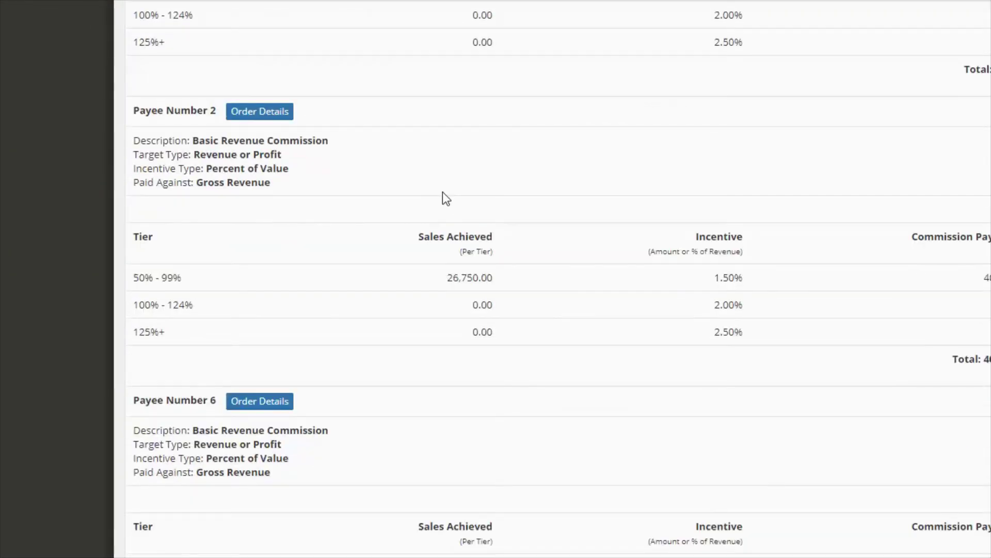
Review the order details behind Payee Number 2's commission, then close them.
left_click(283, 110)
scroll(708, 168, "down", 6)
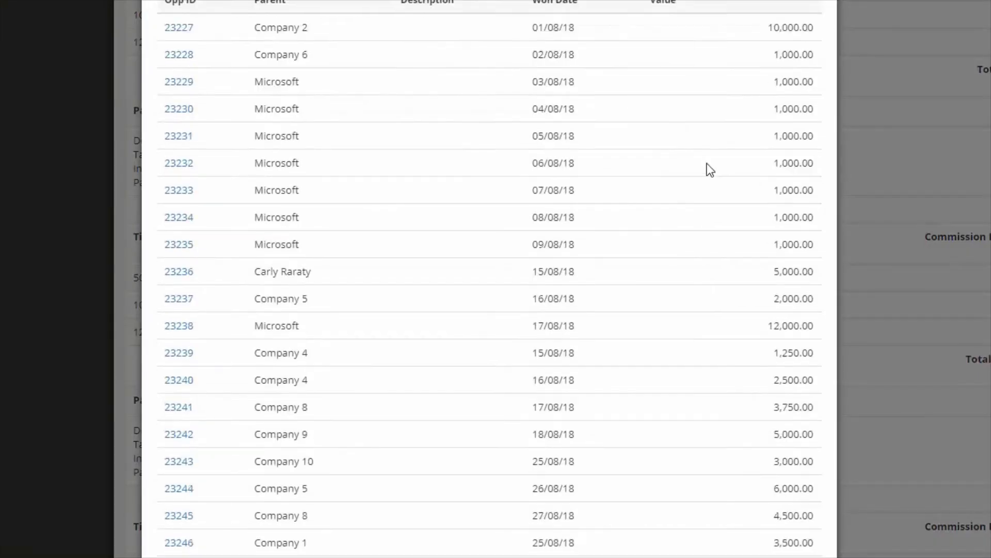
scroll(676, 281, "up", 6)
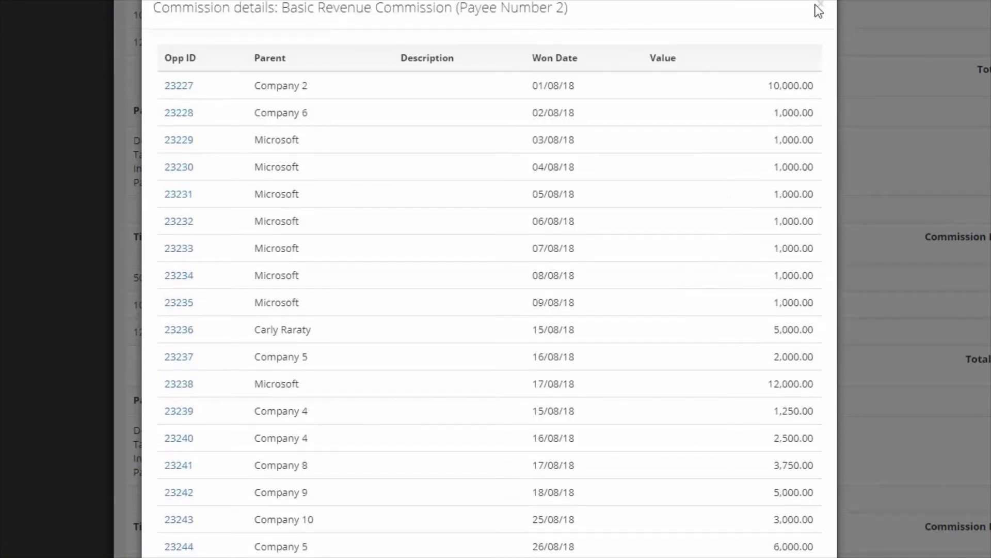
left_click(819, 9)
scroll(847, 283, "up", 10)
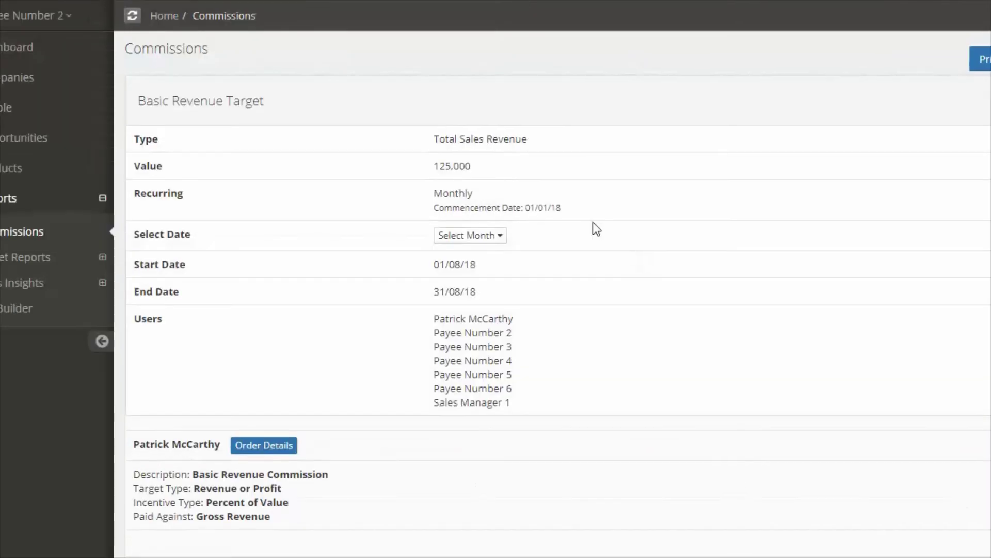
Set the report month to 01/01/18 - 31/01/18 and scan the payee sections.
left_click(486, 234)
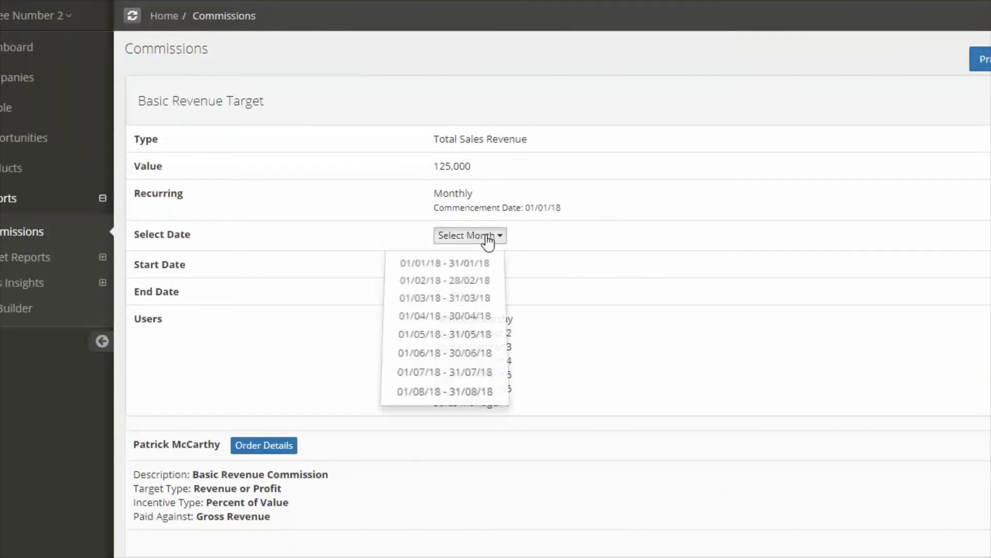
left_click(464, 269)
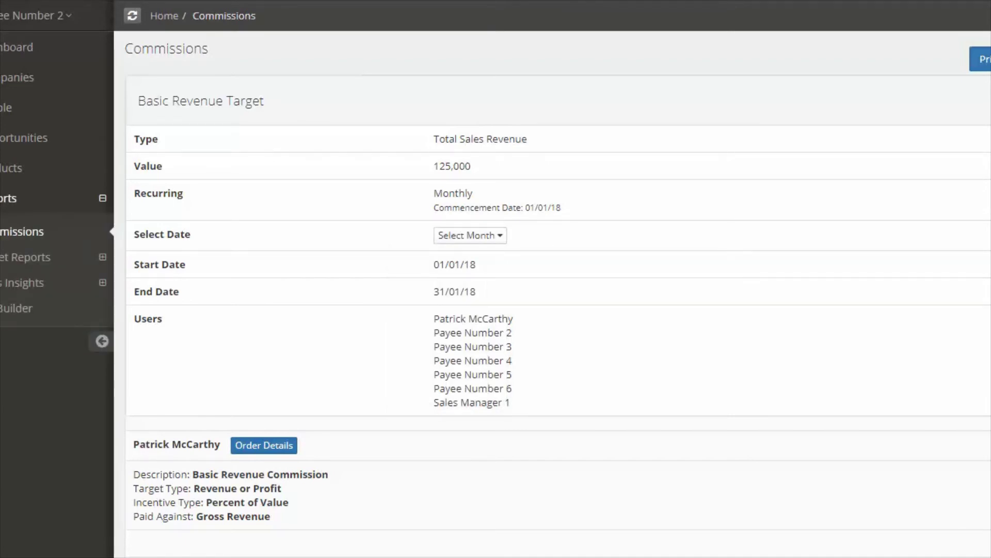
scroll(557, 279, "down", 5)
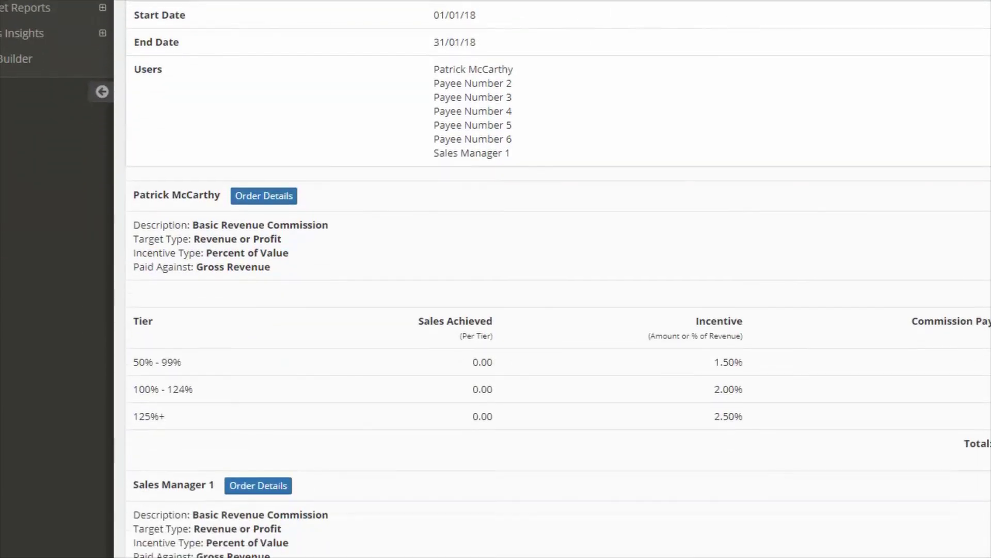
scroll(558, 279, "down", 14)
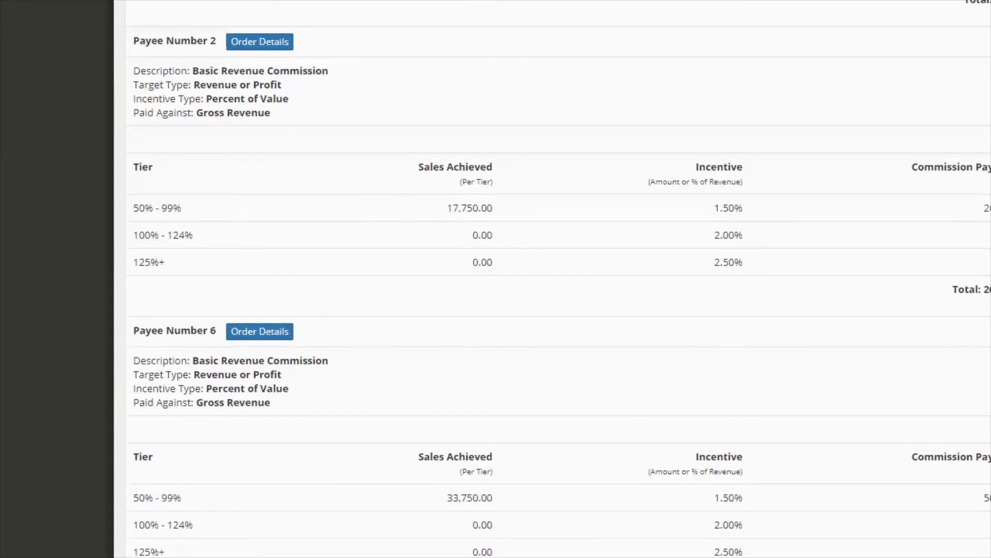
scroll(558, 278, "up", 19)
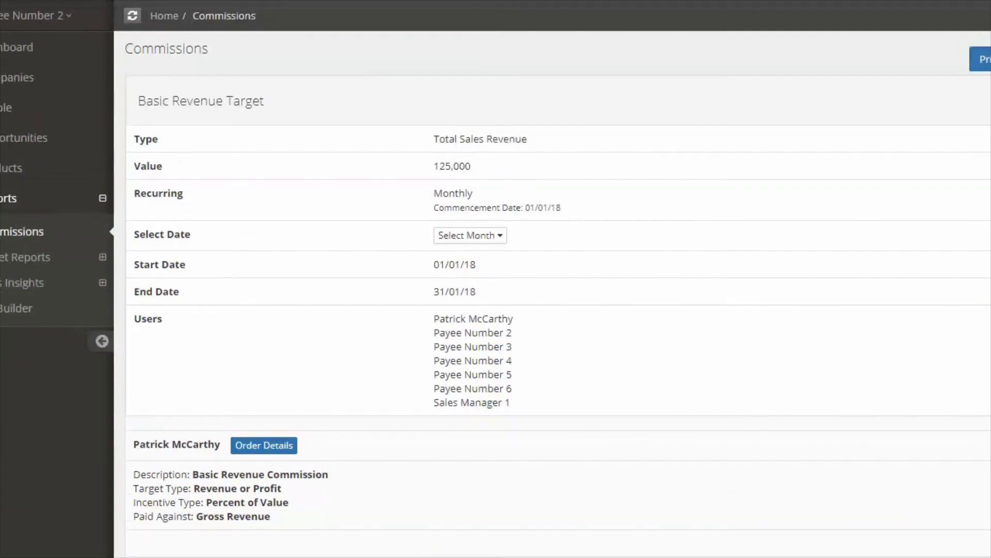
Return to the Payee Number 2 Dashboard showing 1,101.95 commission.
left_click(12, 47)
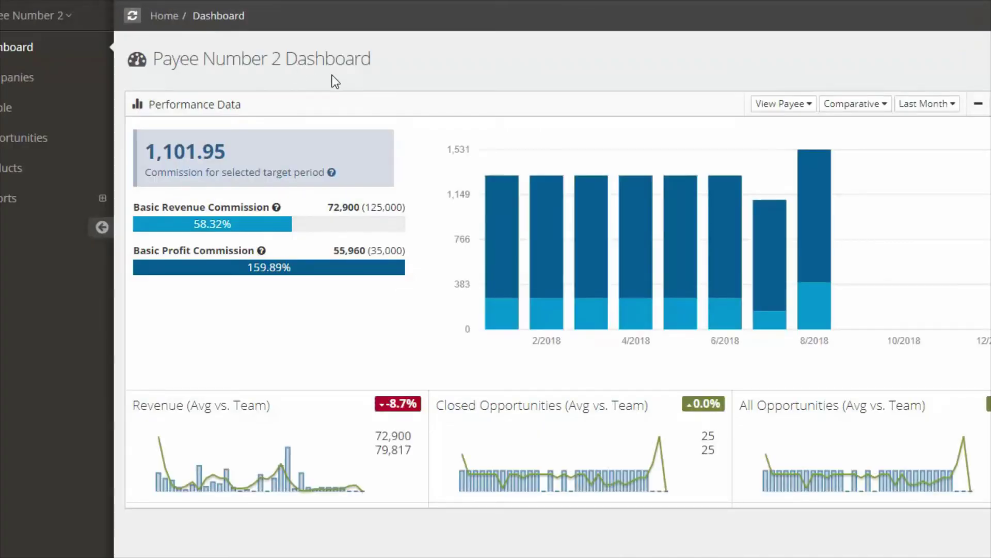